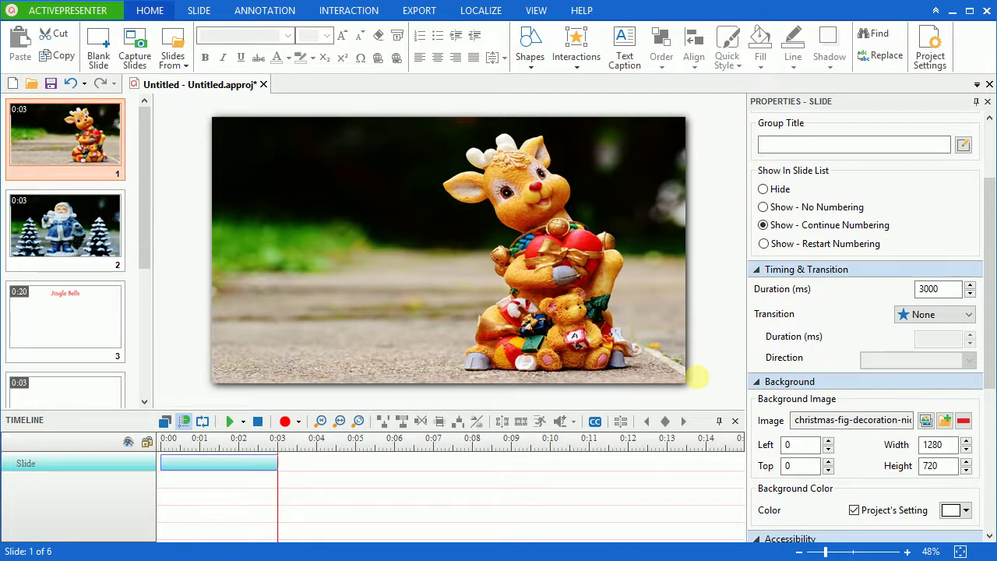
Step: Insert Jingle Bells.mp4 onto slide 3 via Annotation > Video, then go to blank slide 4
left_click(97, 330)
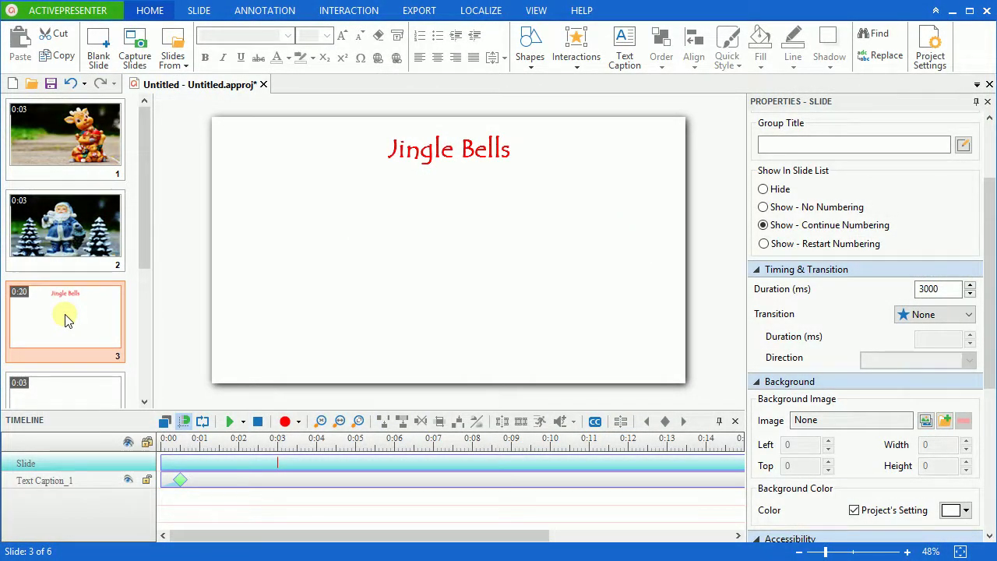
right_click(318, 206)
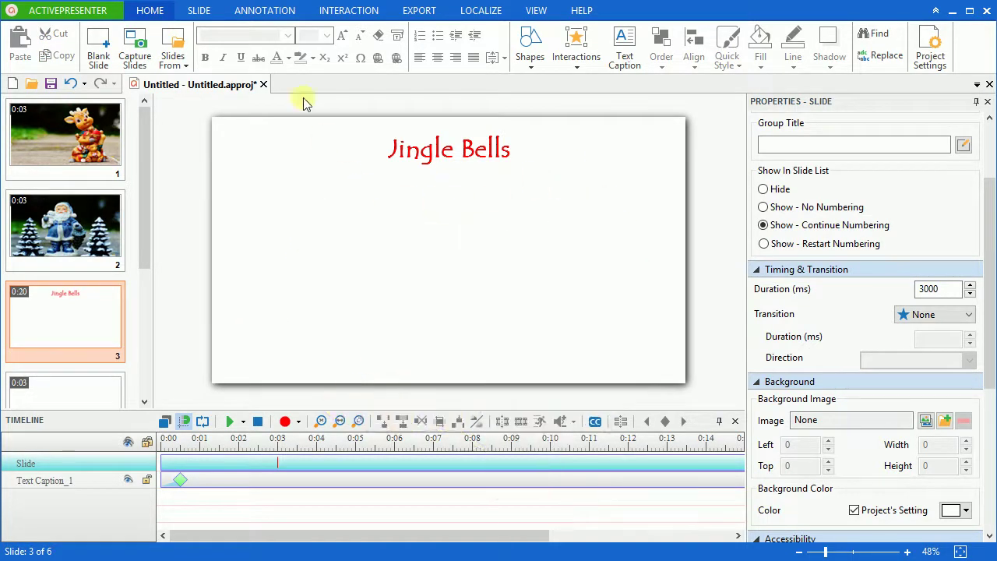
left_click(263, 10)
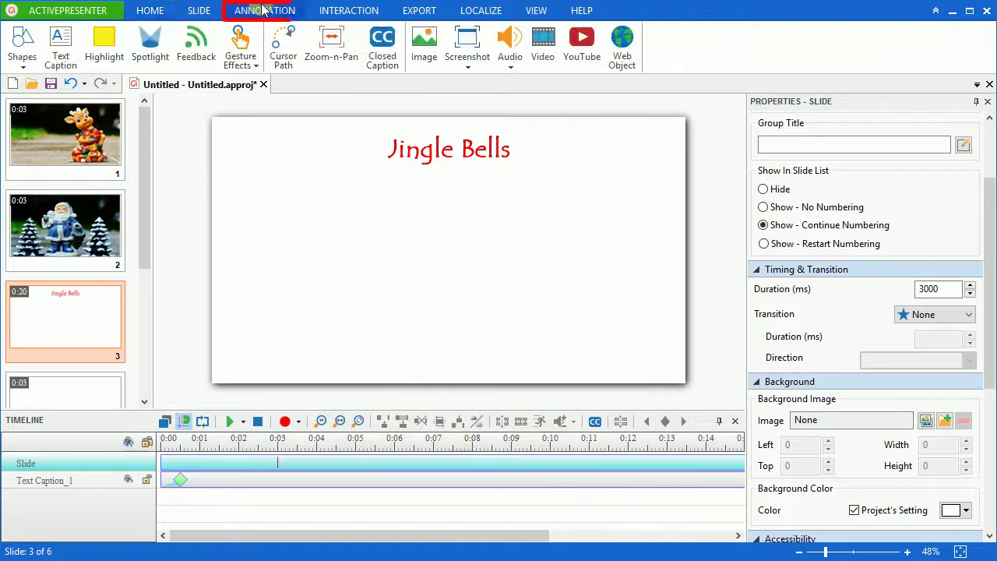
left_click(547, 46)
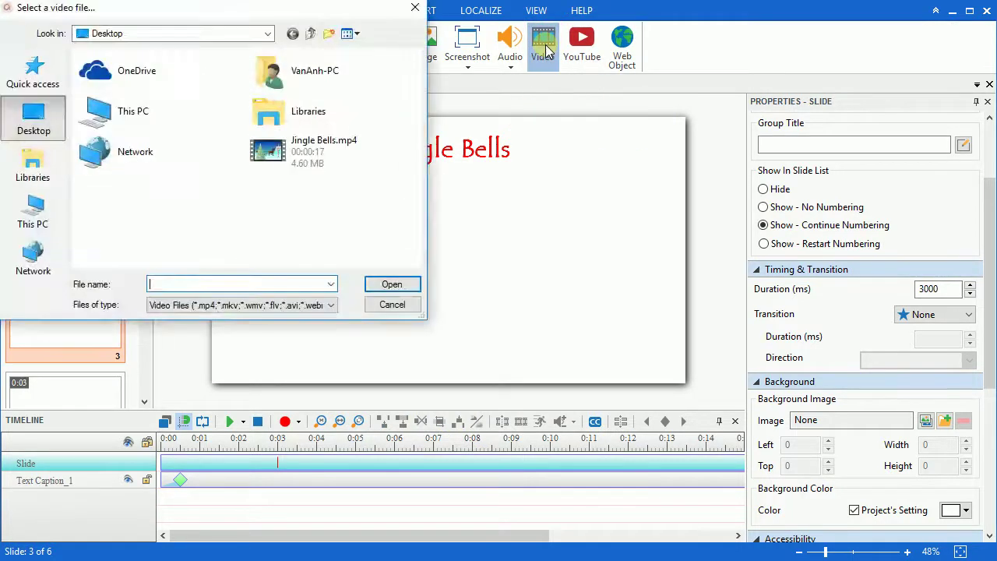
left_click(300, 148)
left_click(373, 285)
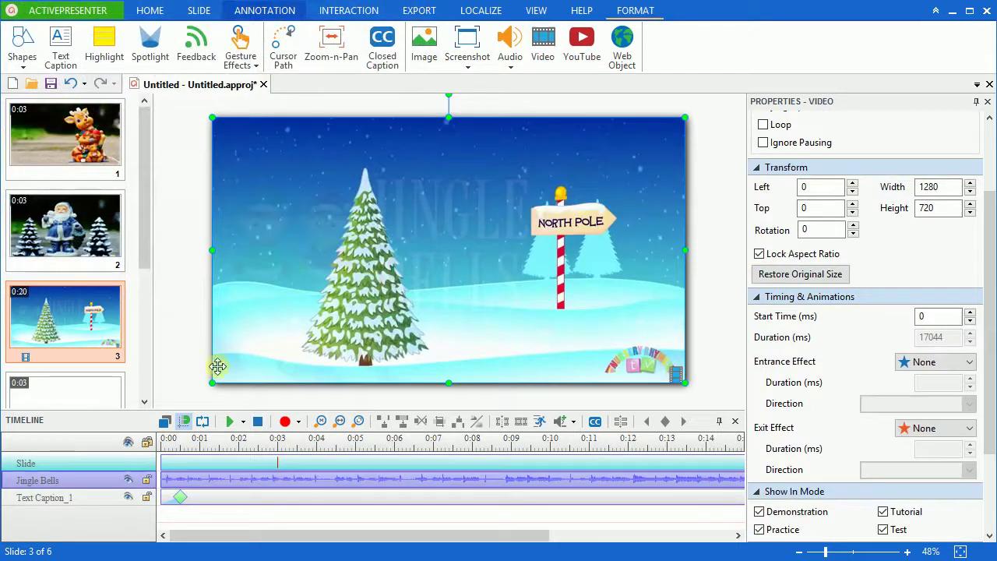
left_click(85, 389)
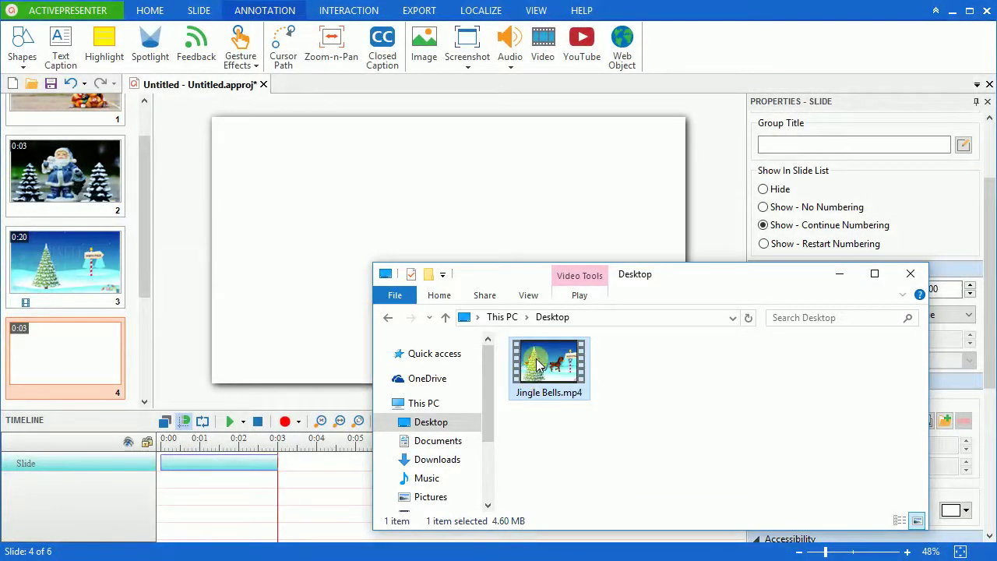
Step: Drop Jingle Bells.mp4 from the desktop onto slide 4, align it top-left, then return to slide 3
left_click_drag(537, 365, 507, 240)
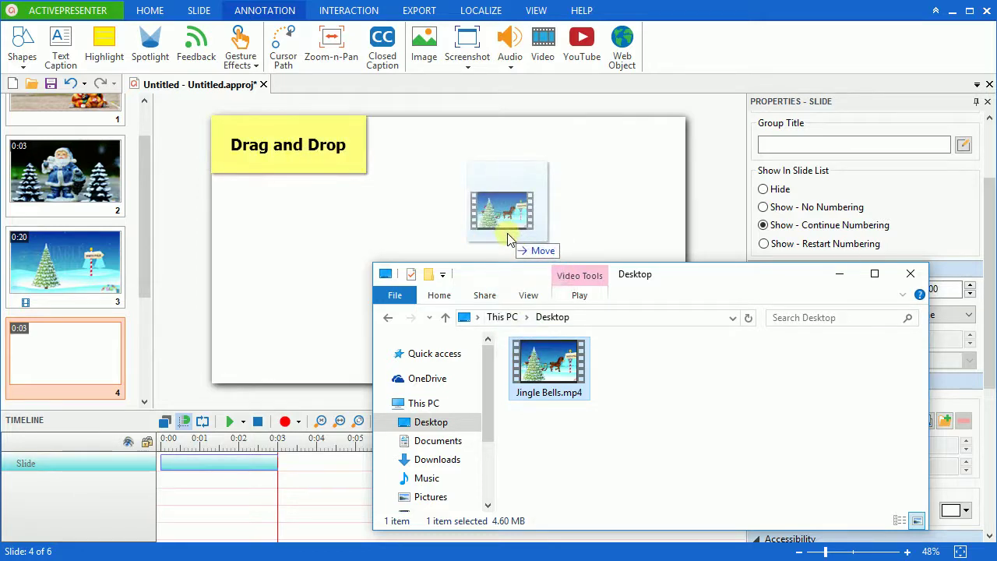
left_click_drag(508, 239, 507, 238)
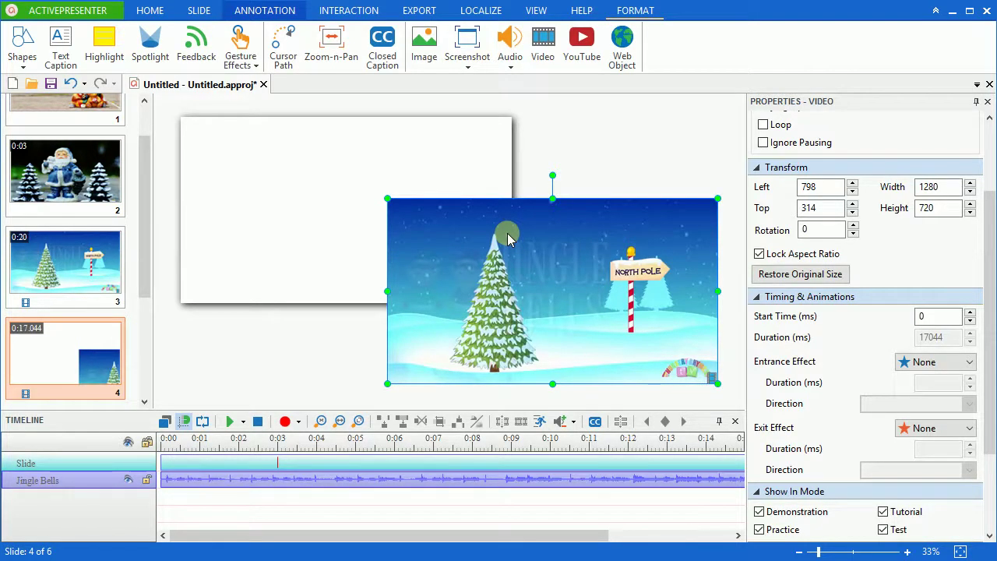
left_click_drag(507, 238, 301, 152)
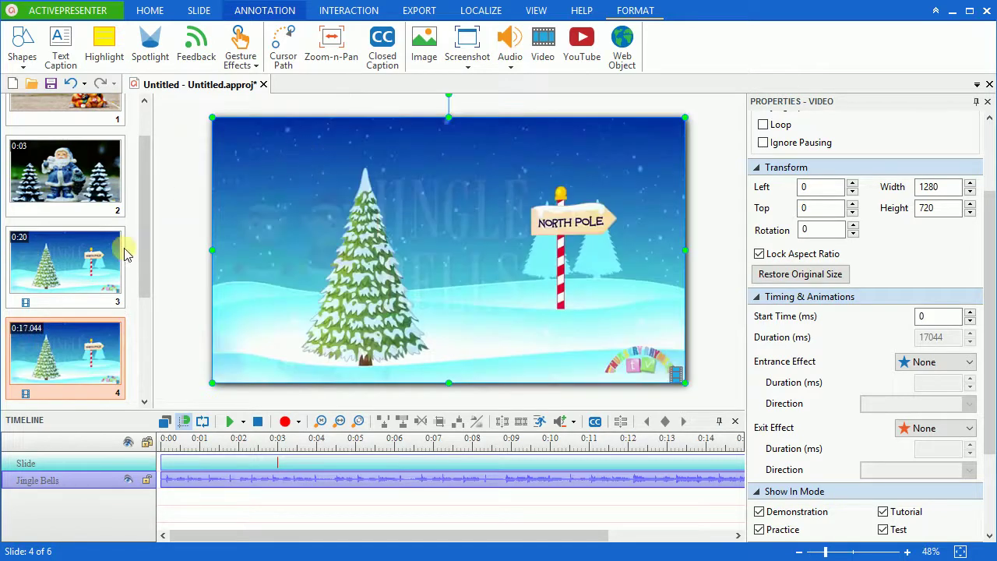
left_click(87, 269)
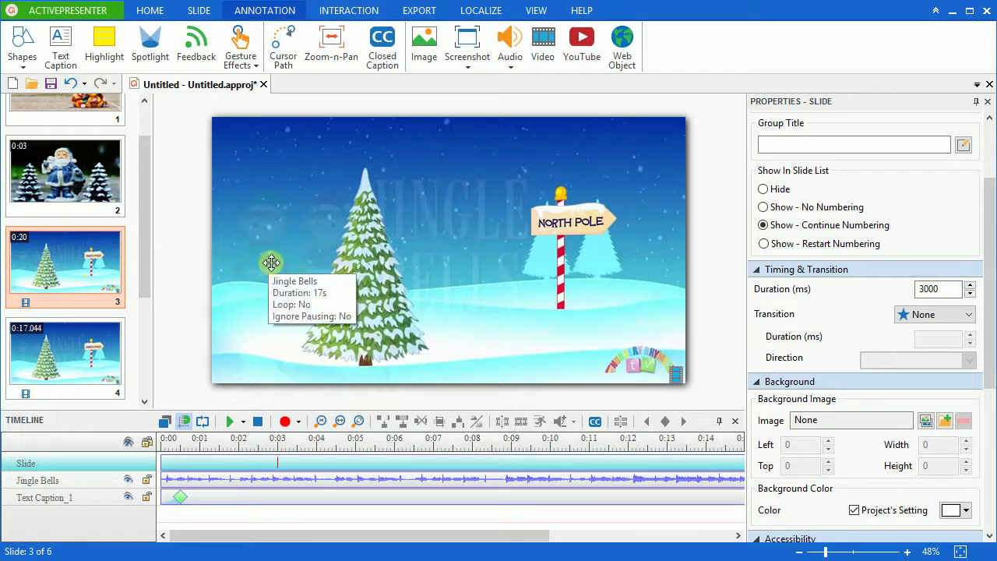
Step: Resize slide 3's Jingle Bells video to 920×517 and centre it beneath the title
left_click(271, 263)
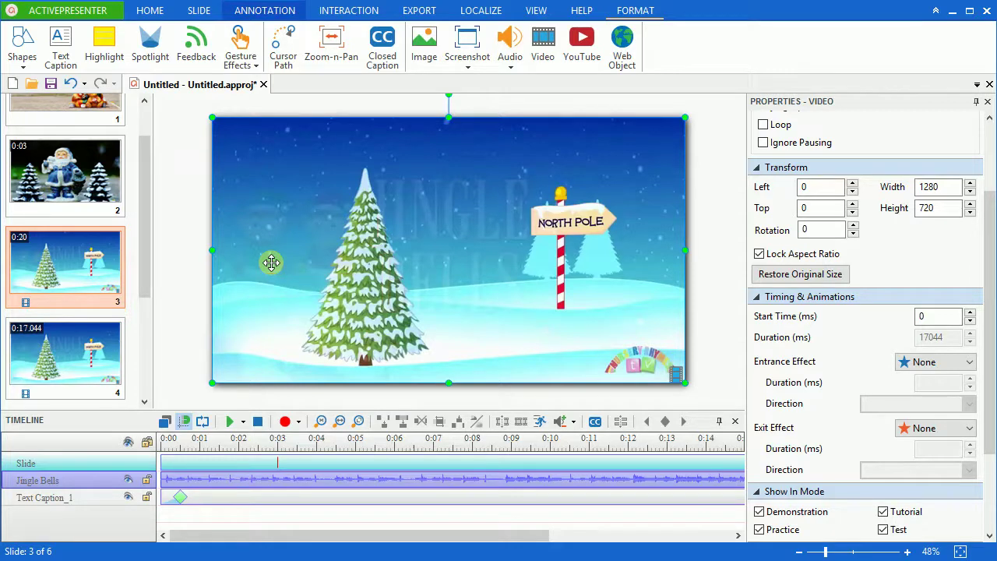
left_click_drag(213, 117, 345, 208)
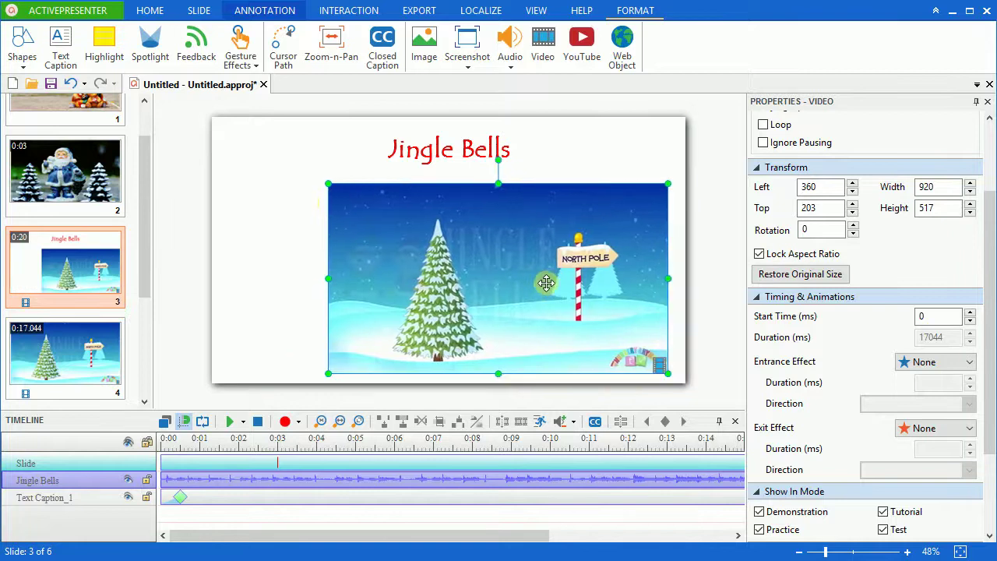
left_click_drag(570, 295, 504, 271)
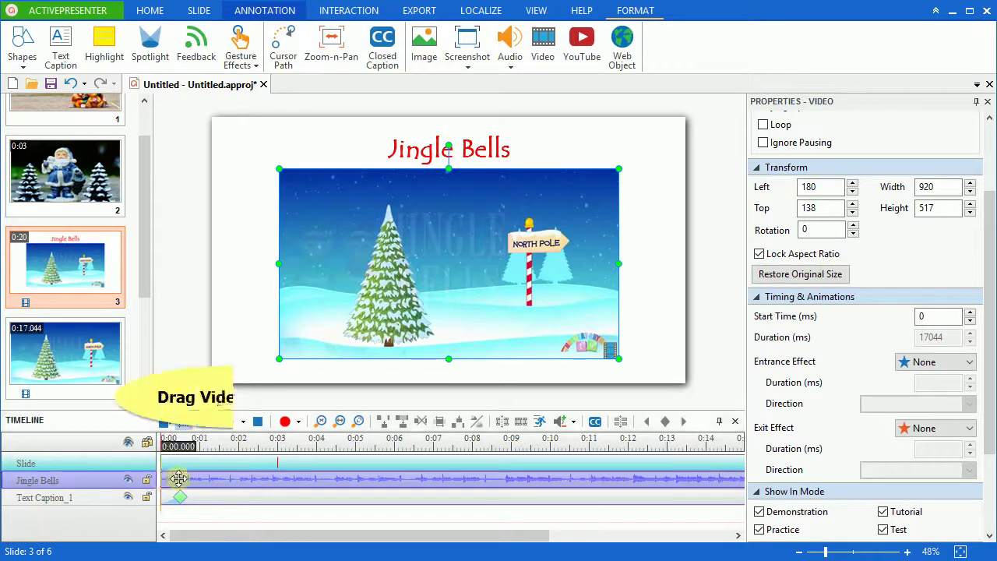
Step: Shift the Jingle Bells video's start on the Timeline to 880 ms
left_click_drag(162, 479, 193, 479)
left_click_drag(237, 543, 380, 543)
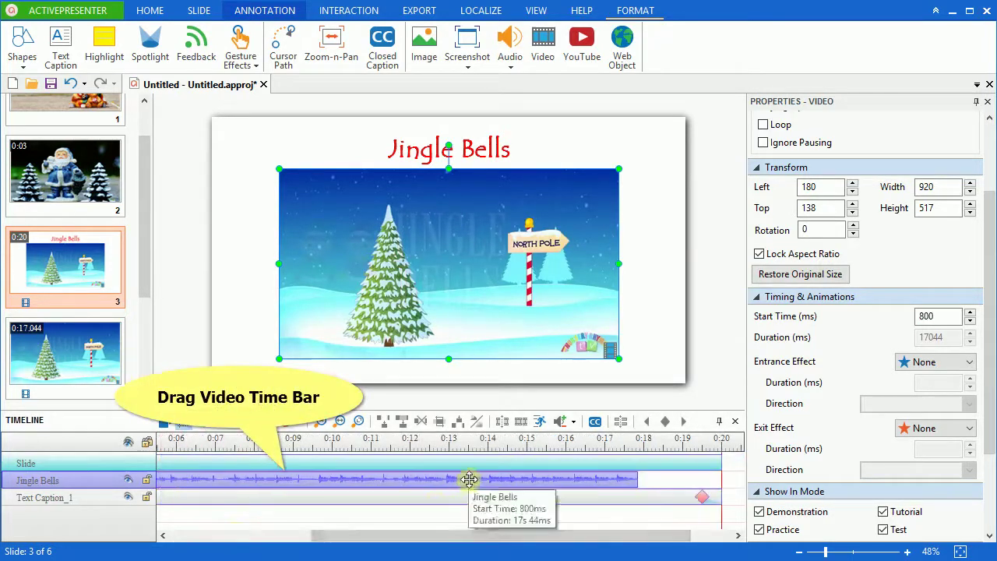
left_click_drag(474, 478, 477, 478)
left_click_drag(439, 540, 298, 534)
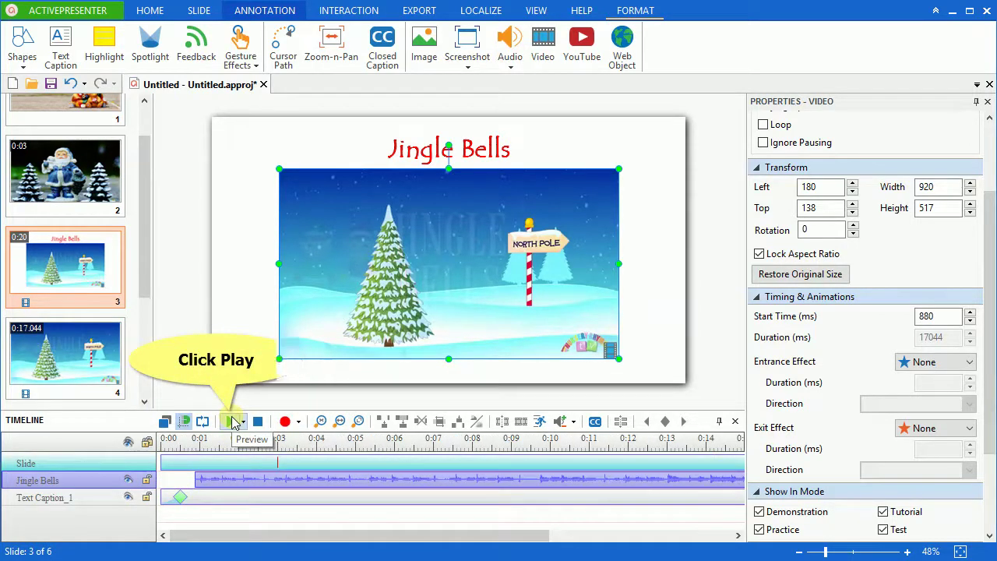
Step: Preview slide 3's playback, then reselect the video and its 880 ms start value
left_click(232, 421)
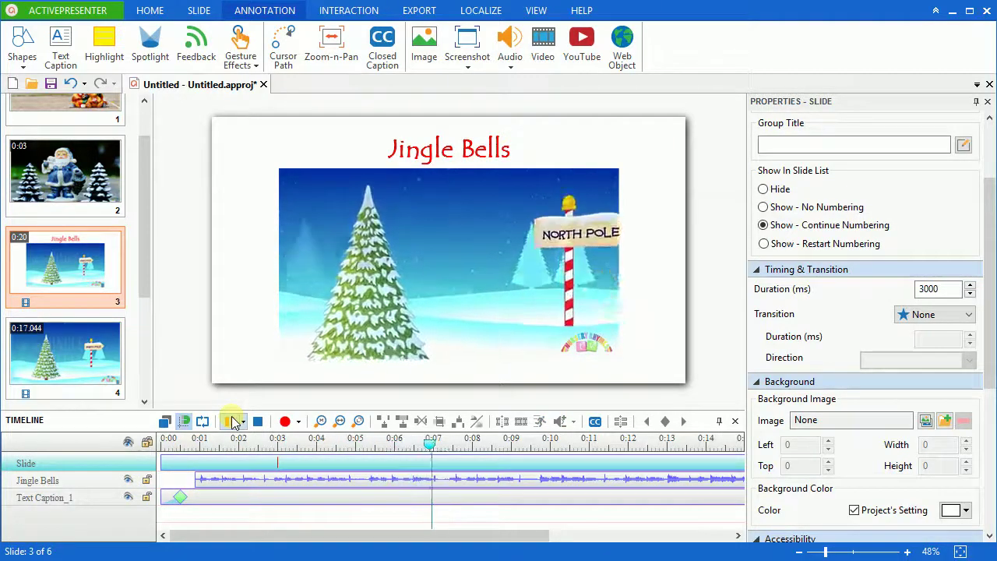
left_click(232, 422)
left_click(243, 478)
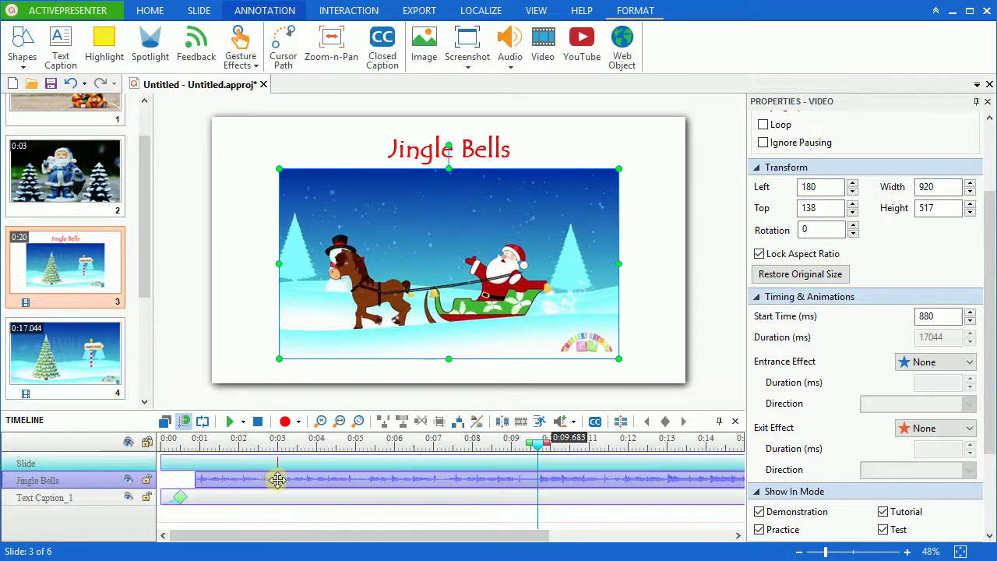
double_click(935, 316)
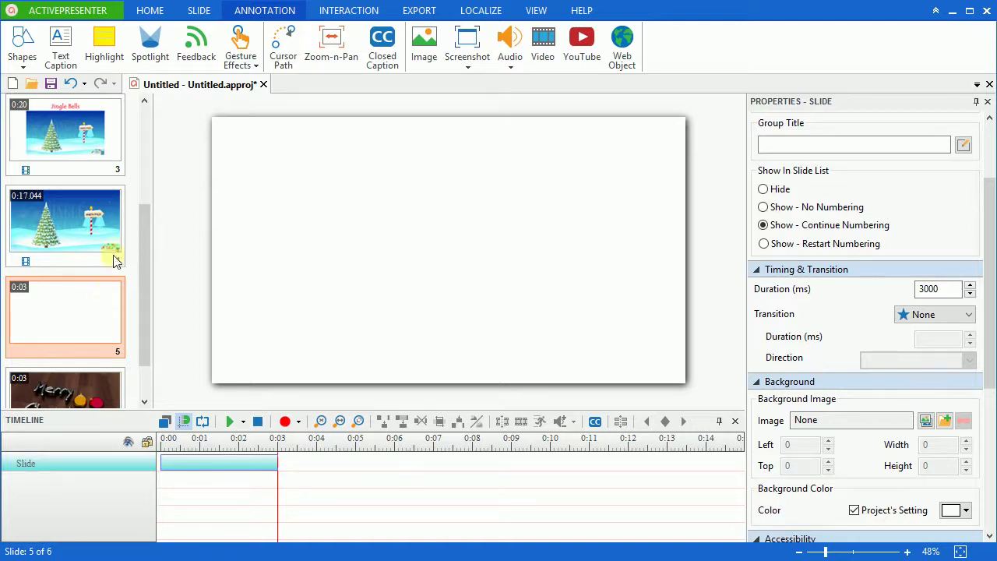
left_click(148, 10)
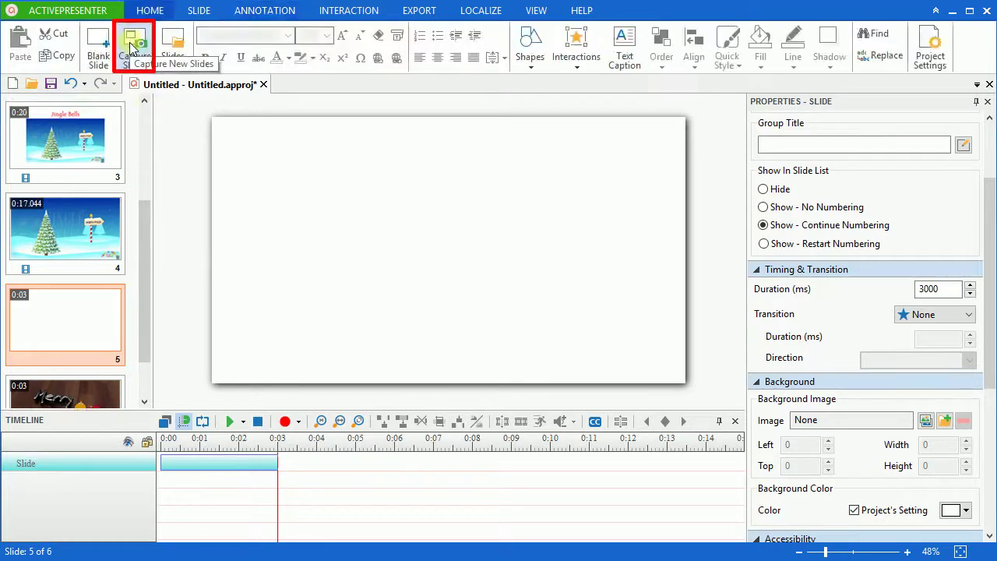
left_click(196, 10)
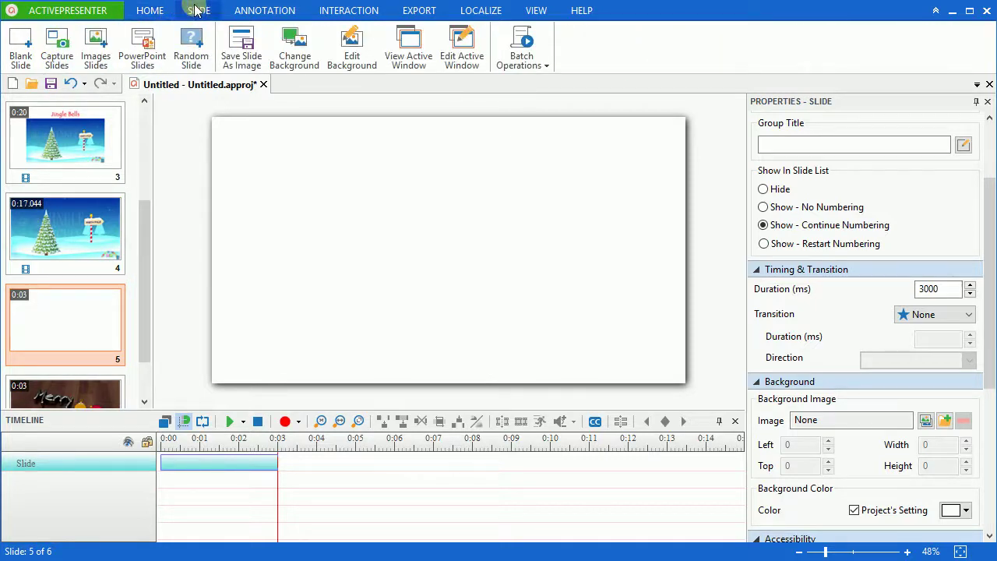
left_click(59, 47)
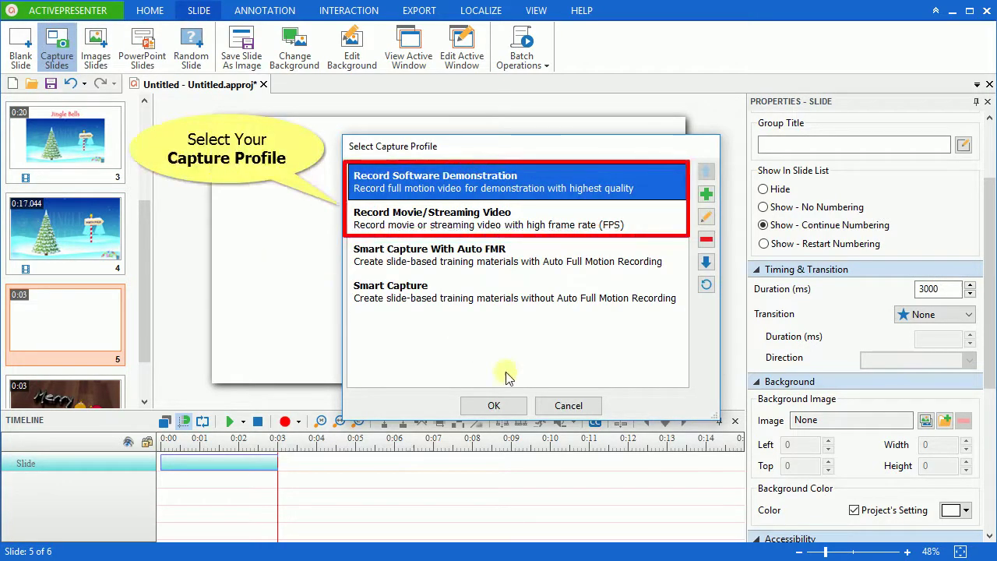
left_click(552, 403)
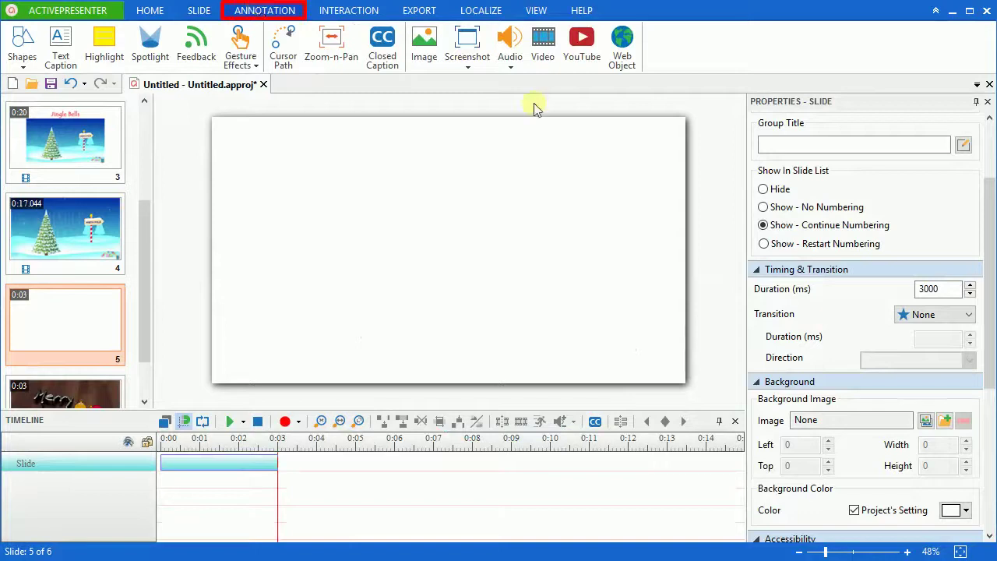
Step: Embed the pasted Jingle Bells YouTube link as a 666×400 video at slide 5's top-left
left_click(581, 40)
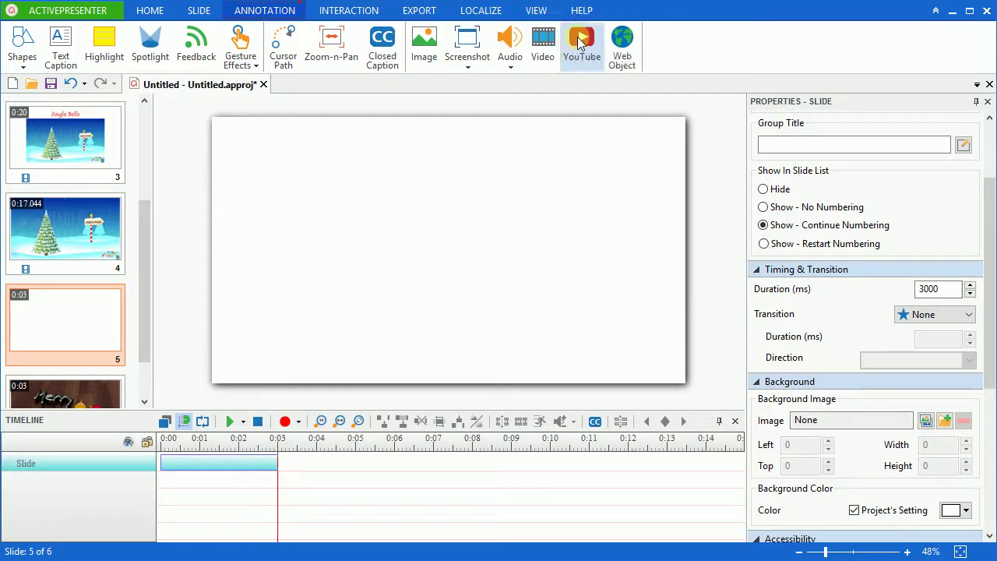
right_click(382, 189)
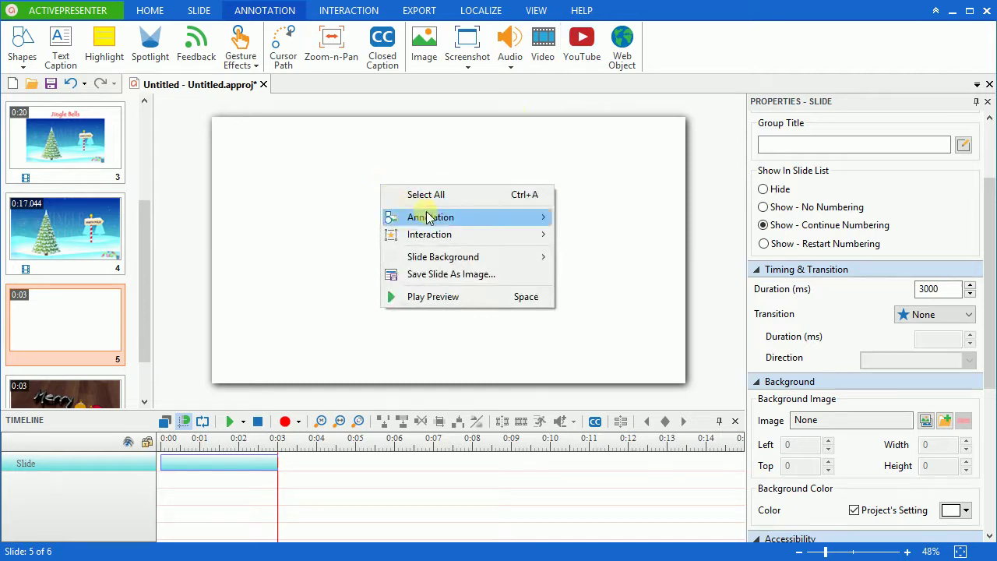
mouse_move(430, 218)
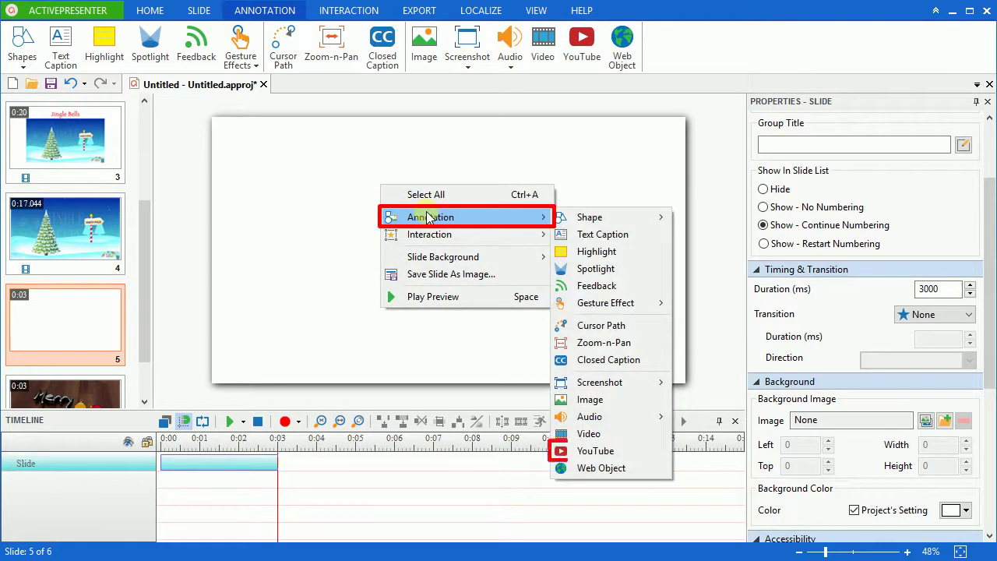
left_click(605, 459)
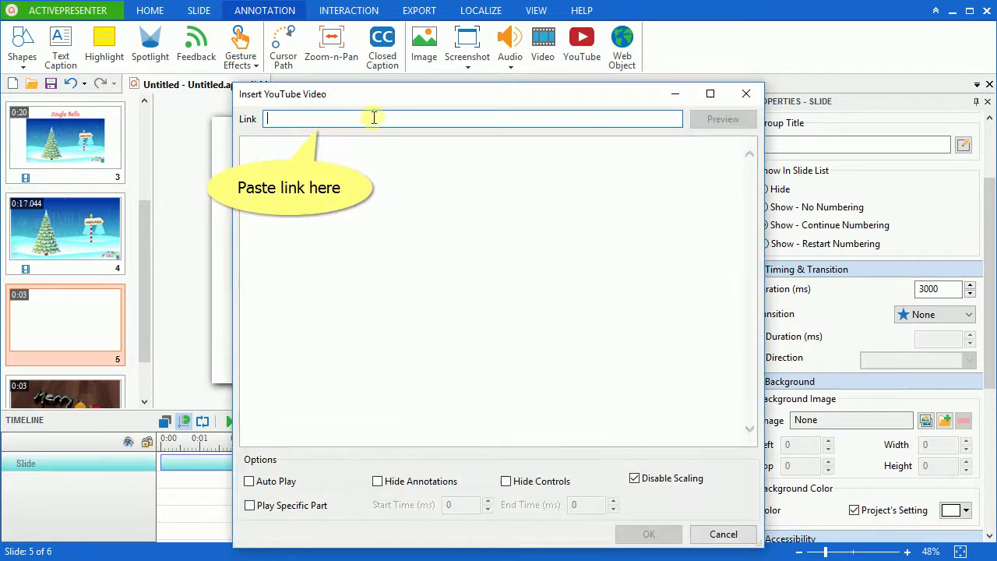
type("https://www.youtube.com/watch?v=APtb8UmGszA")
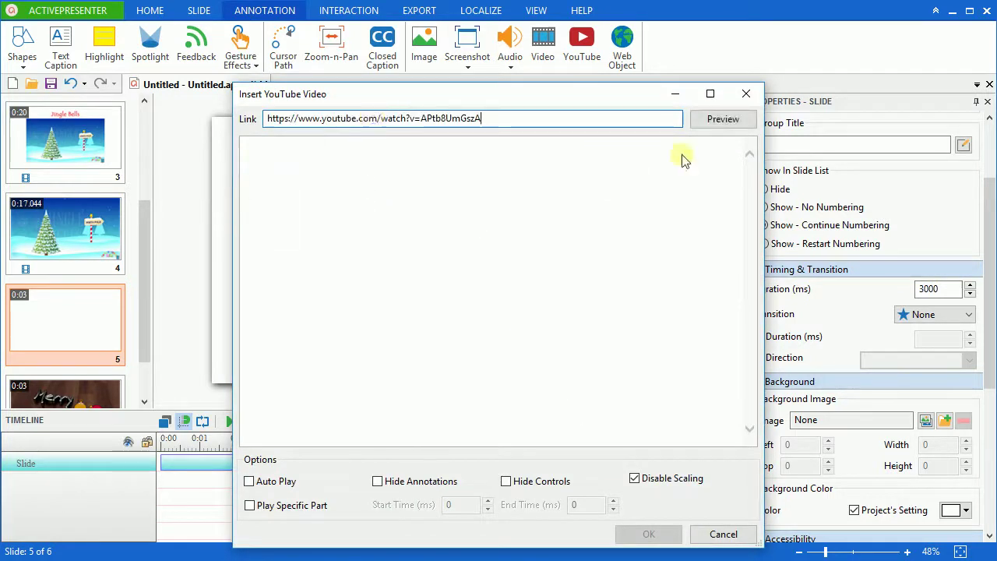
left_click(722, 121)
left_click(644, 534)
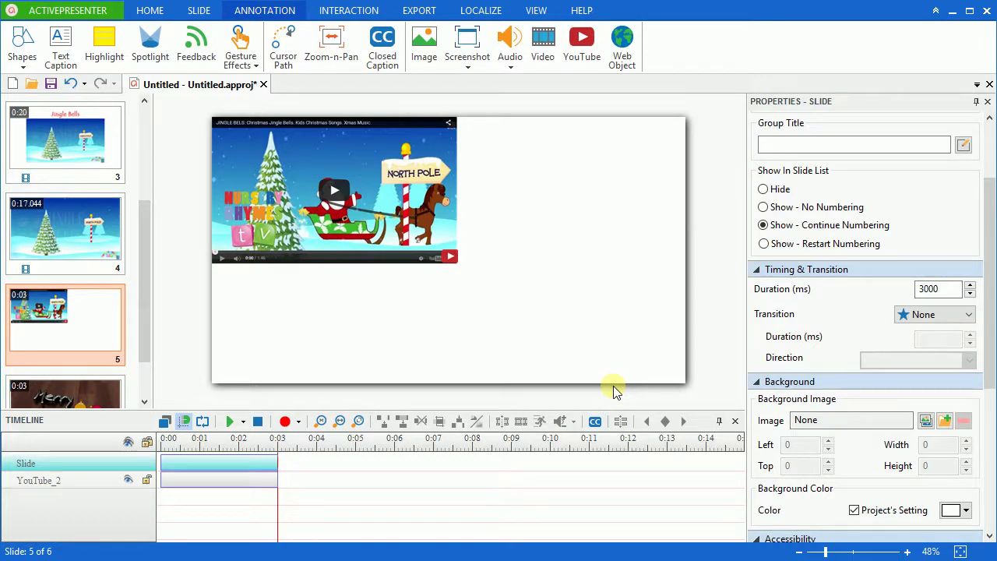
left_click(402, 236)
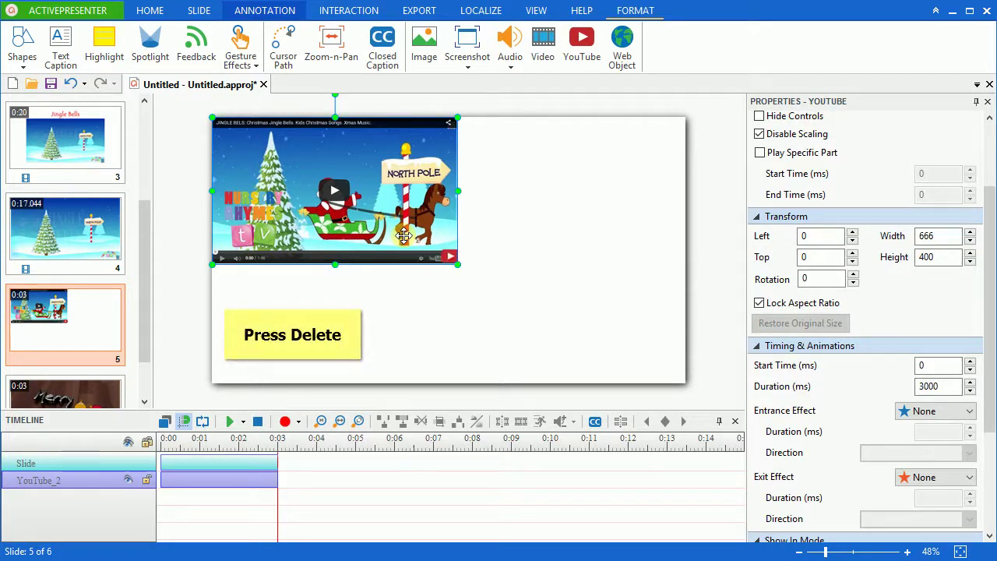
Step: Delete the selected YouTube video object from slide 5
key("Delete")
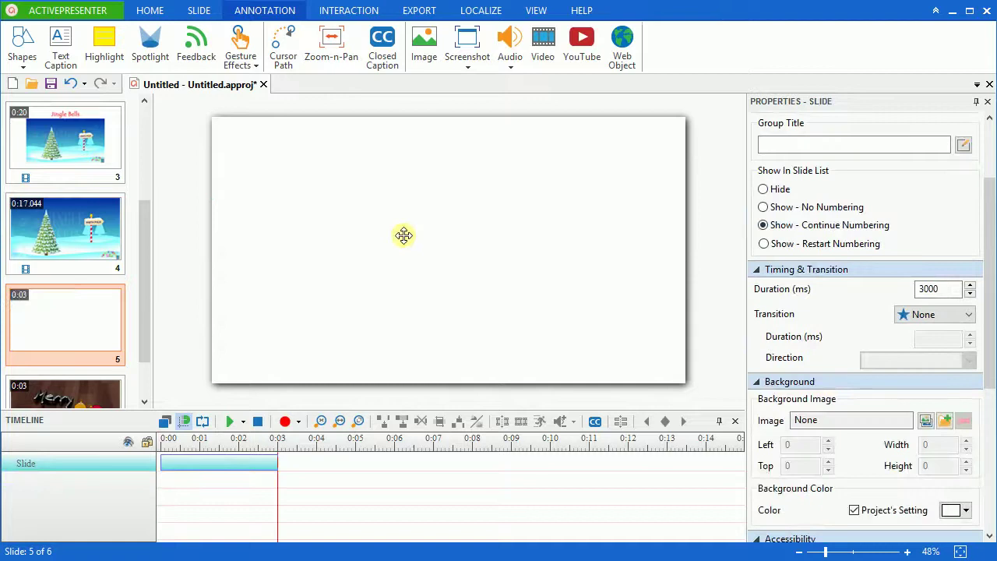